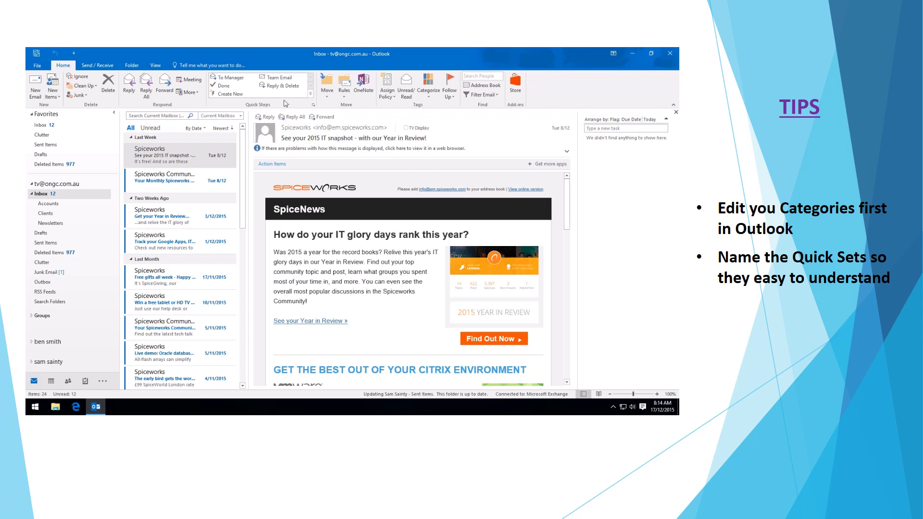
Expand the Home tab's Quick Steps gallery to reveal the New Quick Step types.
click(310, 97)
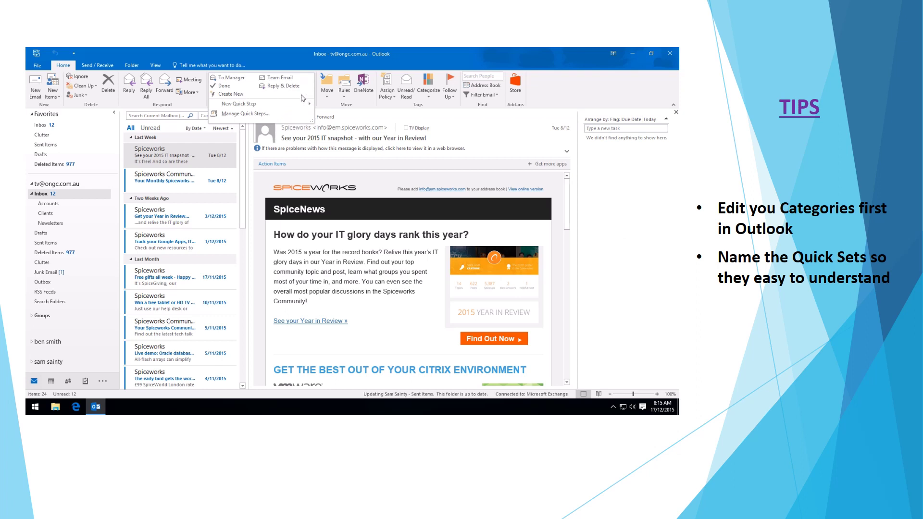
mouse_move(242, 105)
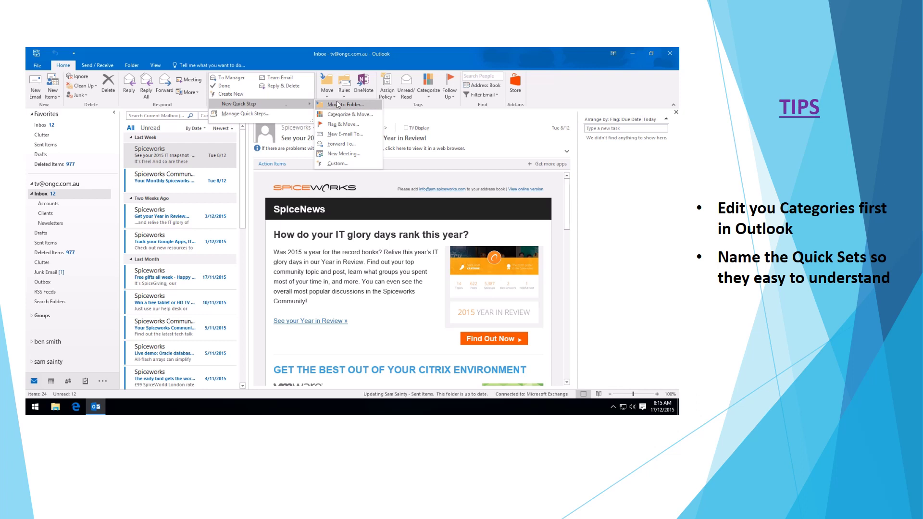
Create a Move to Folder quick step named Newsletters targeting the Newsletters folder.
click(356, 105)
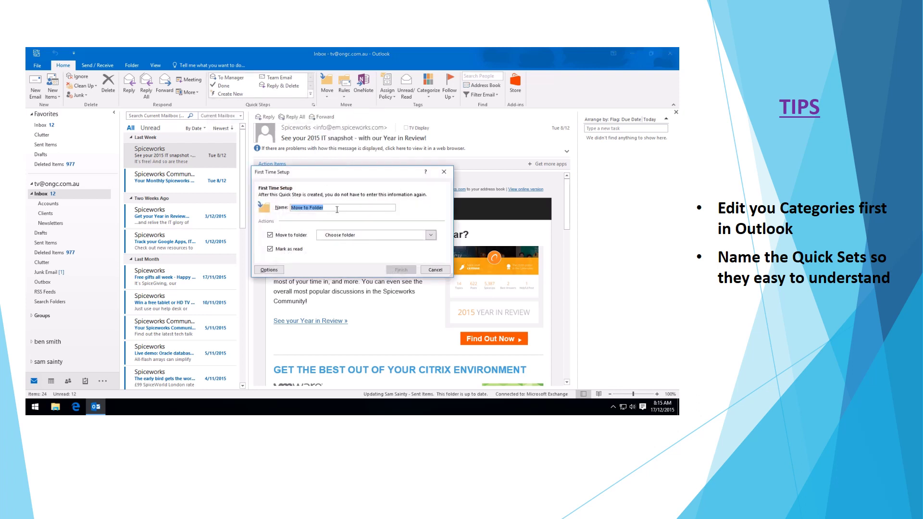
text(Newsletters)
click(431, 235)
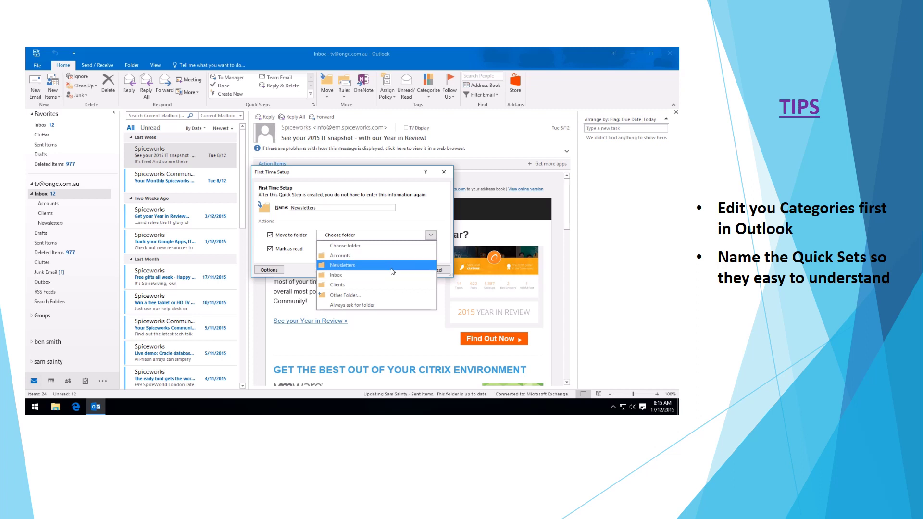
click(393, 266)
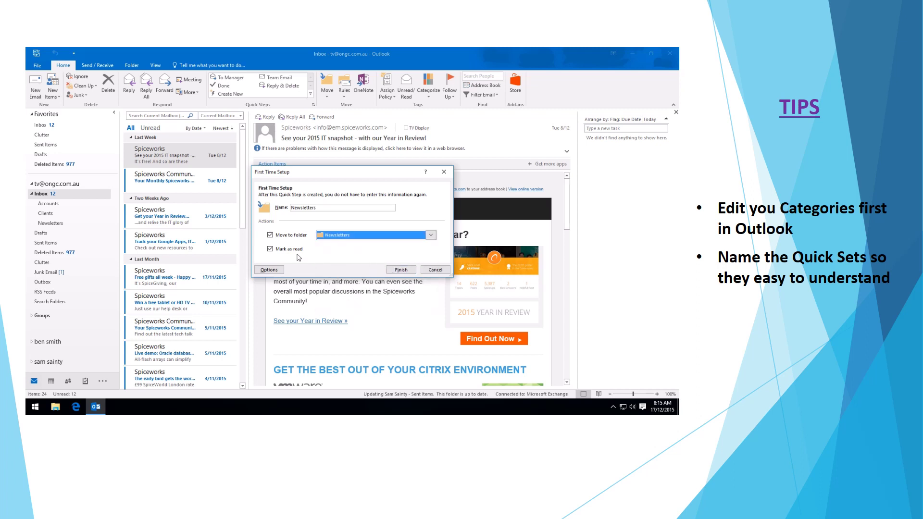
click(402, 273)
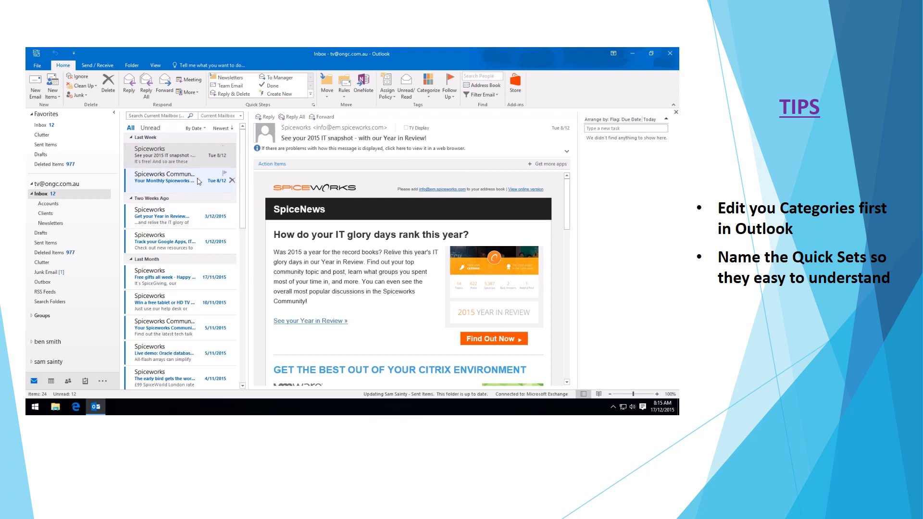
Move the Spiceworks Community digest into Newsletters with the Newsletters quick step, then return to Inbox.
click(192, 176)
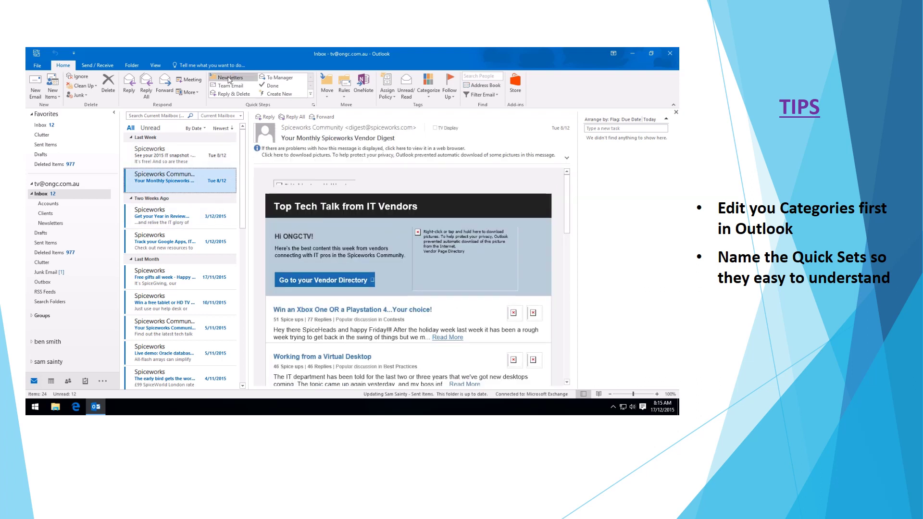
click(229, 77)
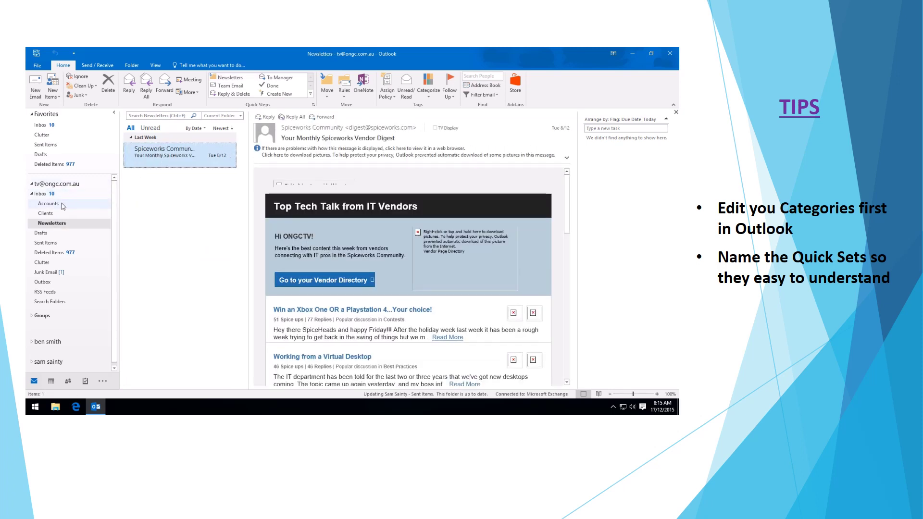
click(42, 193)
click(309, 97)
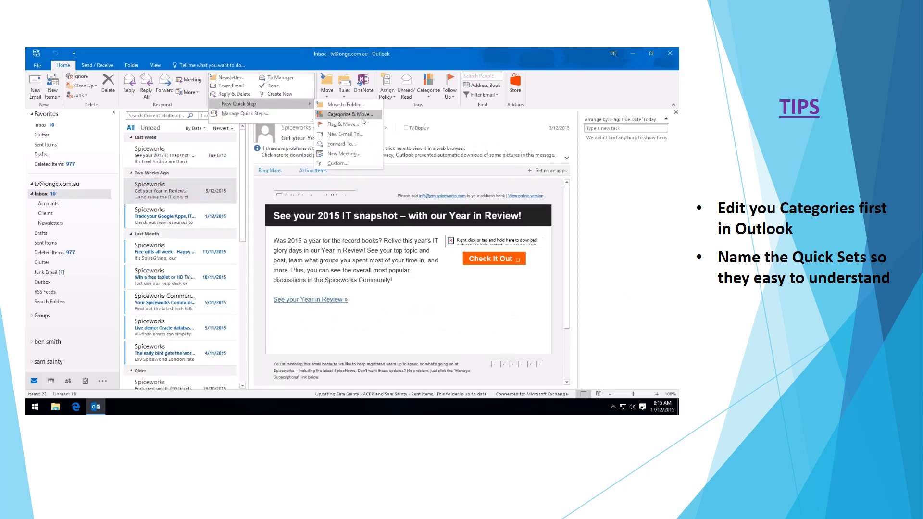
Create a Categorize & Move quick step 'Green - Accounts' using the Accounts folder and Green category.
click(349, 114)
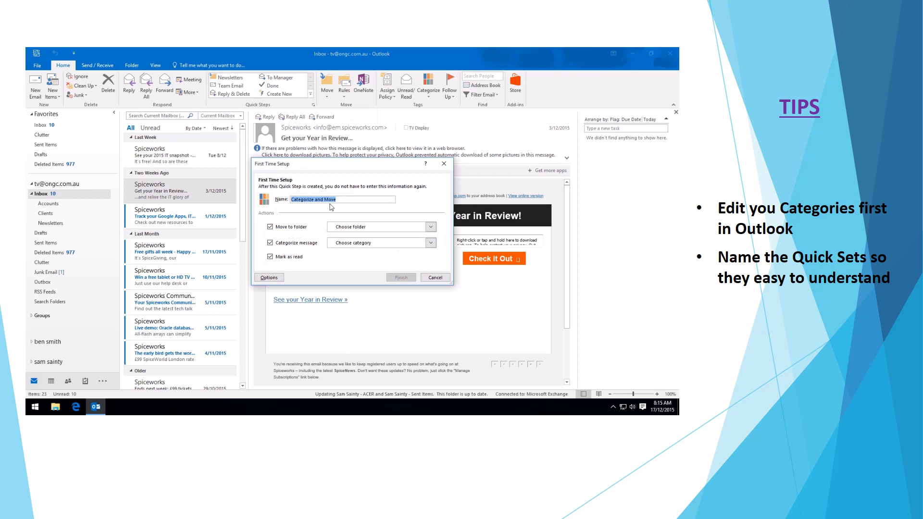
text(Green - Accounts)
click(431, 228)
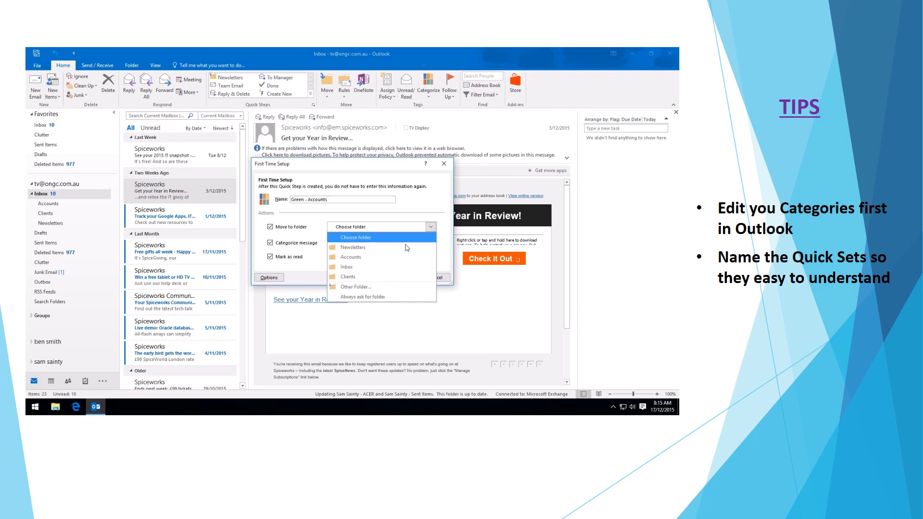
click(382, 258)
click(430, 245)
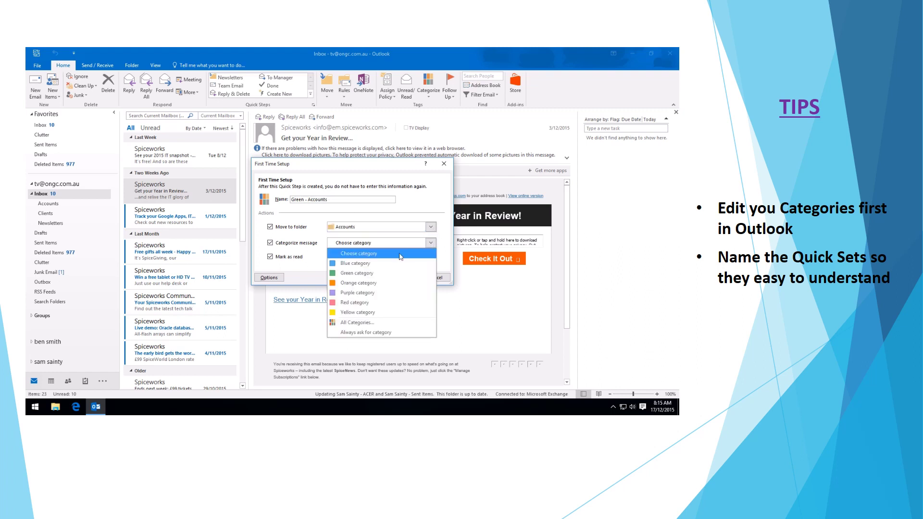
click(375, 271)
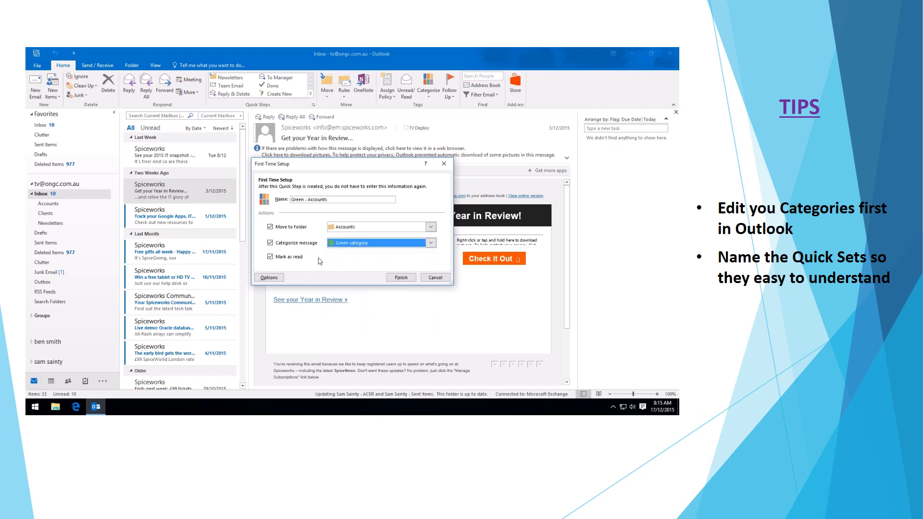
click(401, 278)
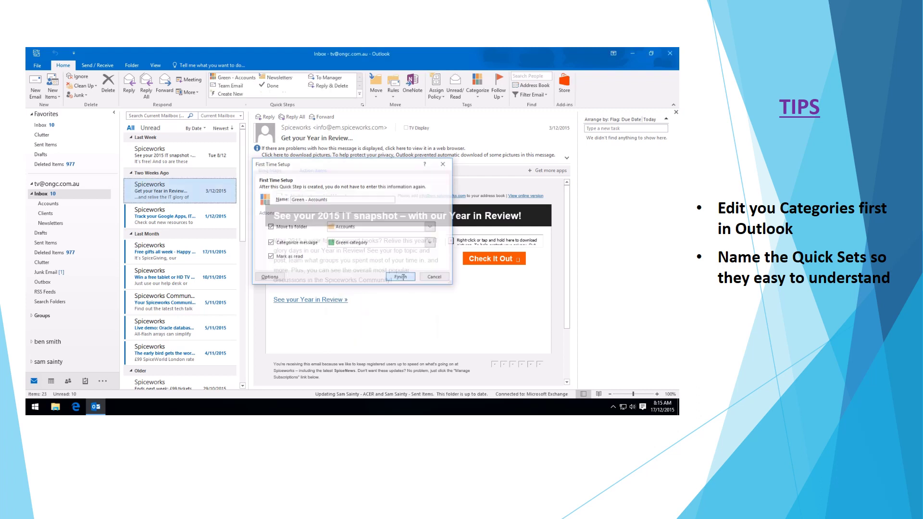
File the Track your Google Apps email into Accounts with Green - Accounts, checking the Accounts folder.
click(189, 216)
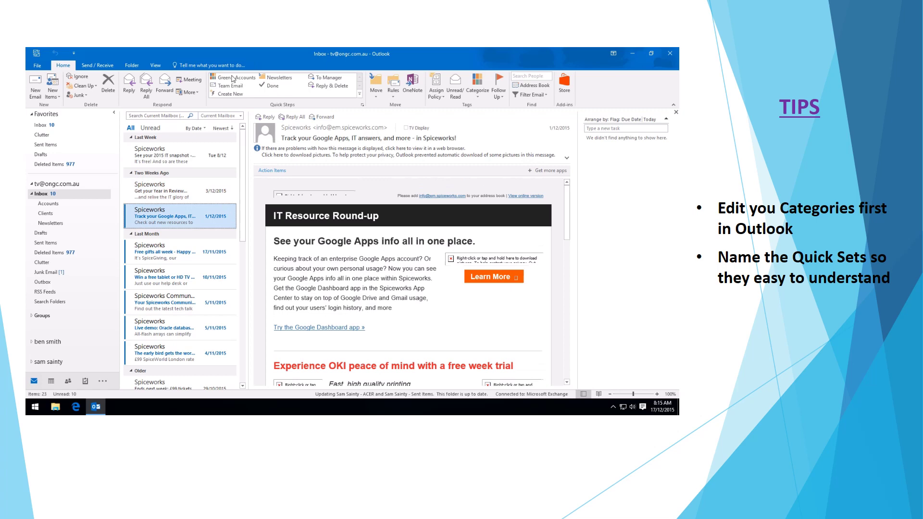
click(233, 78)
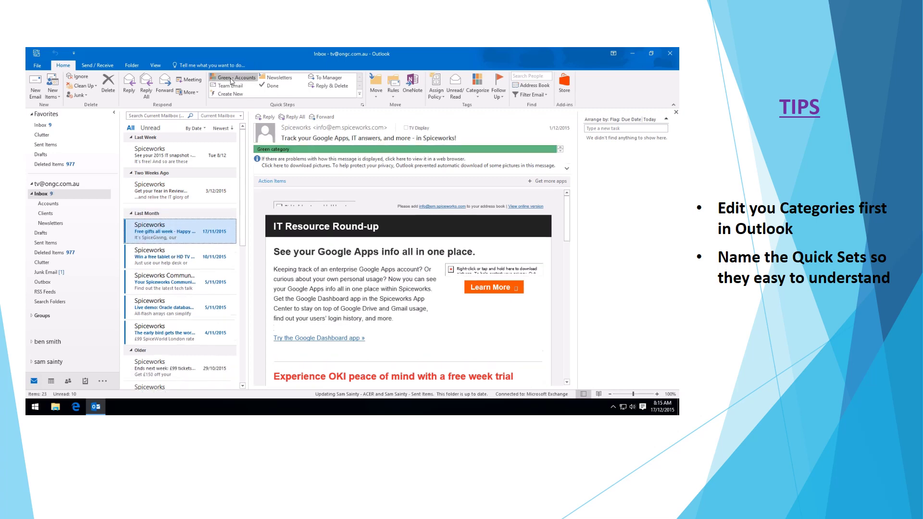
click(48, 204)
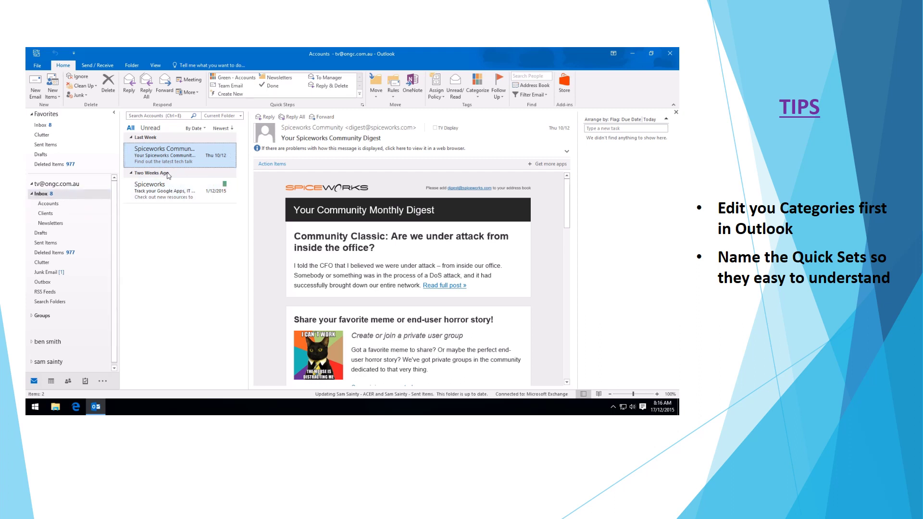
click(40, 193)
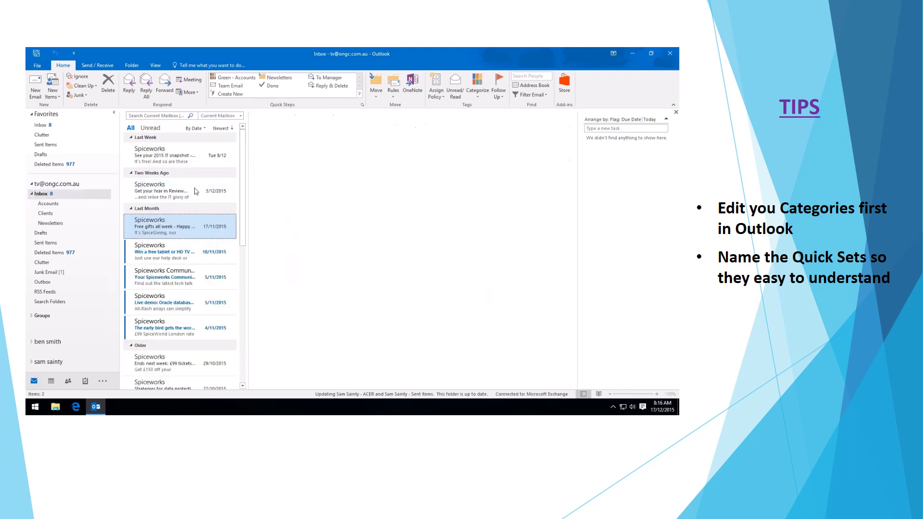
Set up a Flag & Move quick step 'Next week - Clients' flagging Next Week and filing in Clients.
click(359, 99)
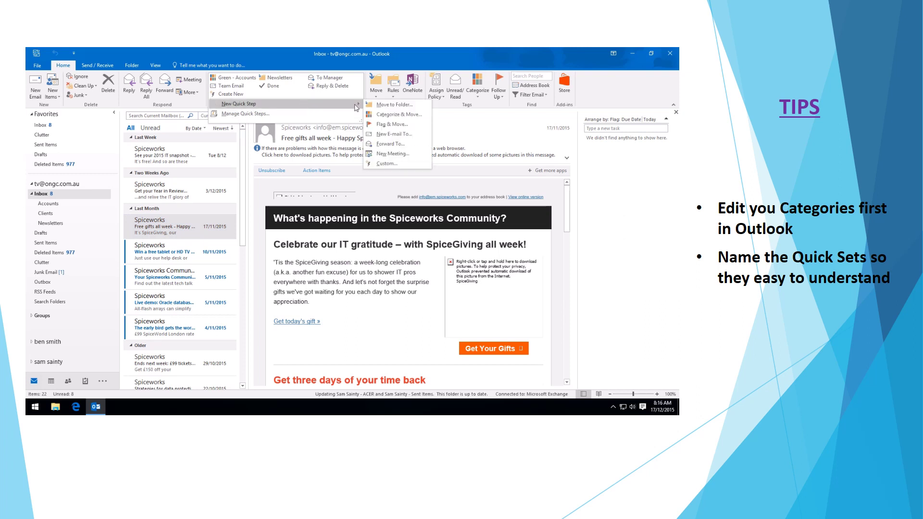
click(394, 128)
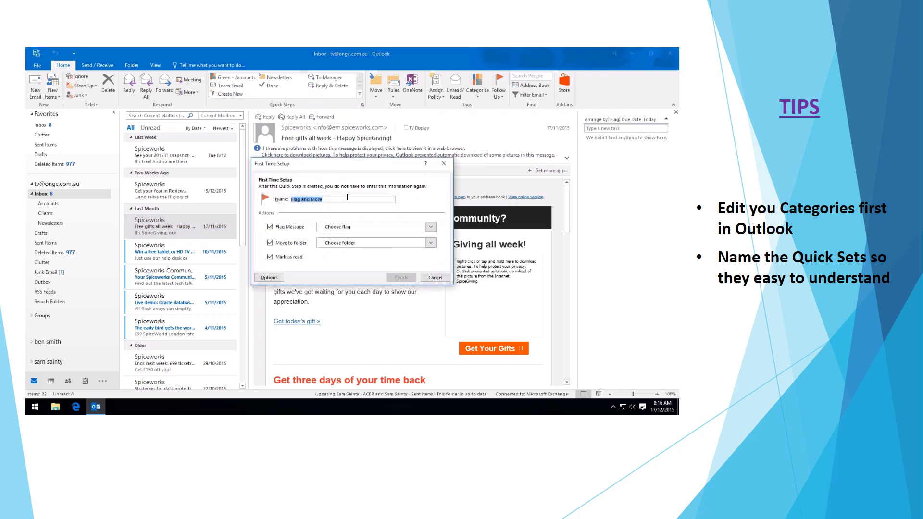
text(Next week - Clients)
click(431, 227)
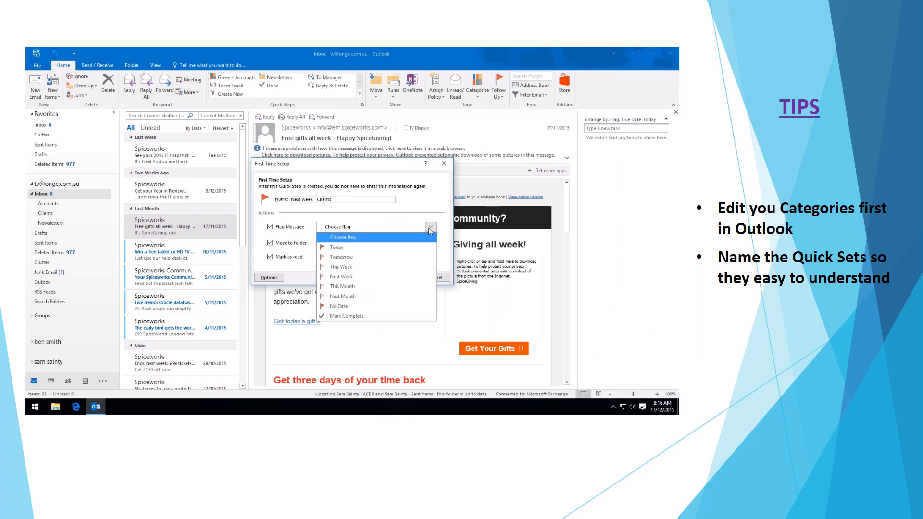
click(386, 277)
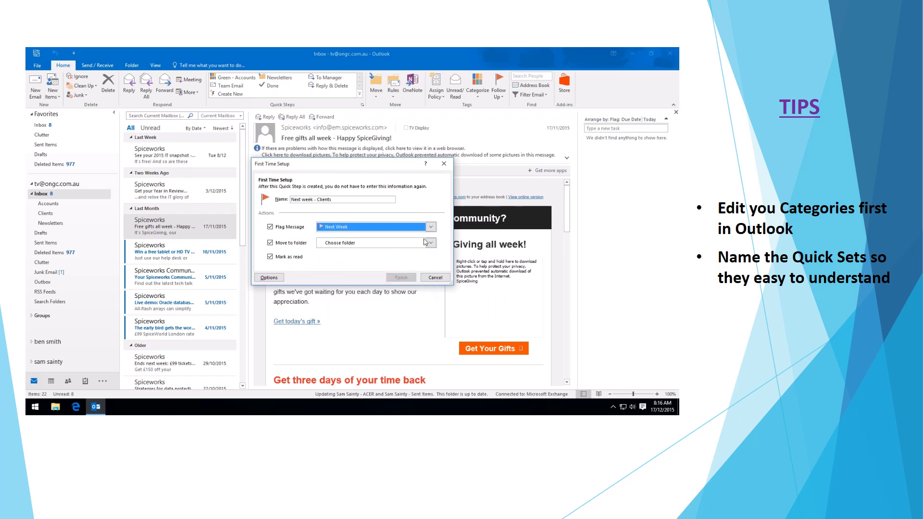
click(429, 242)
click(353, 295)
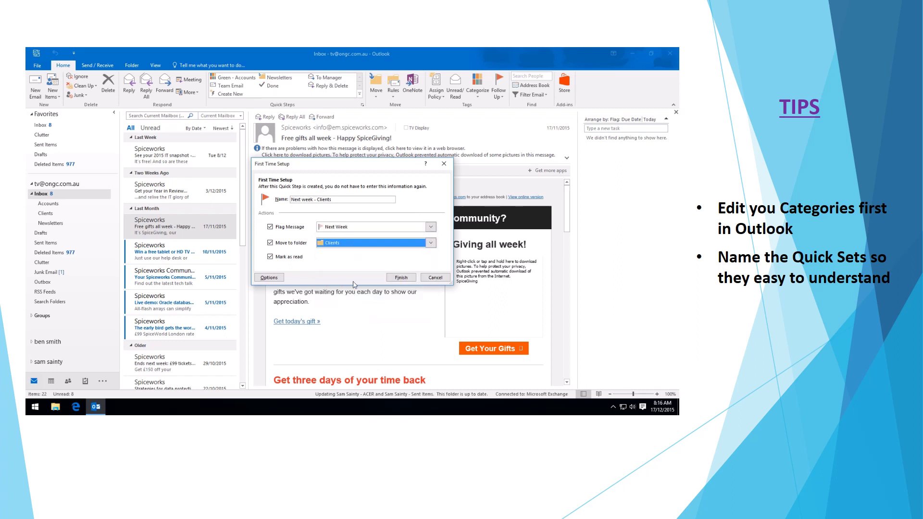
Finish Next week - Clients and apply it to the Win a free tablet email, checking Clients.
click(401, 278)
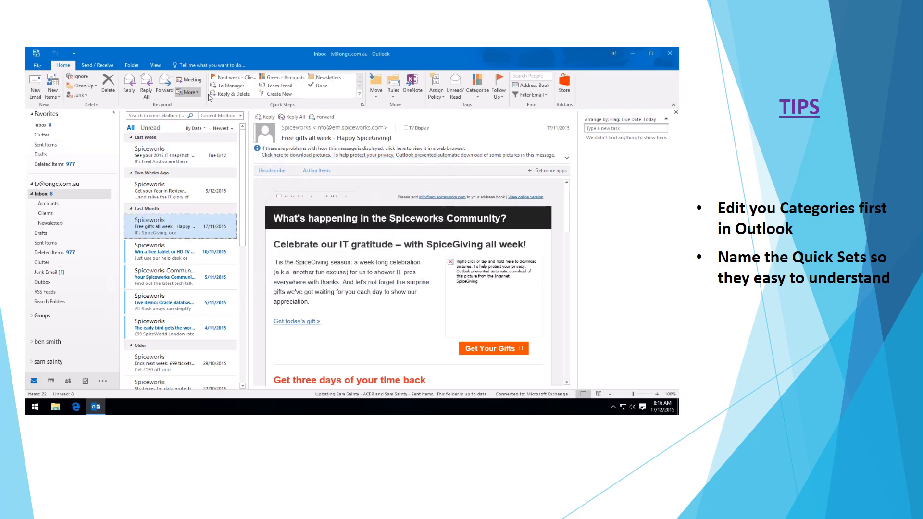
click(172, 251)
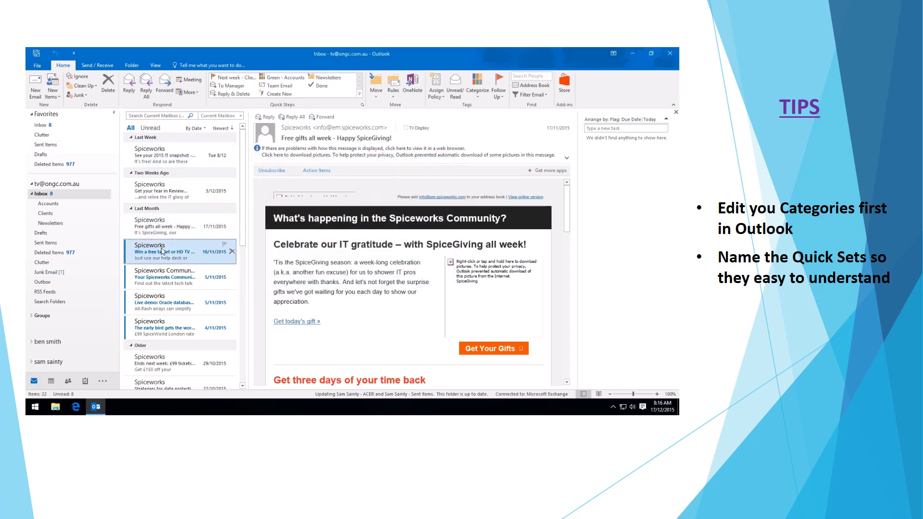
click(231, 78)
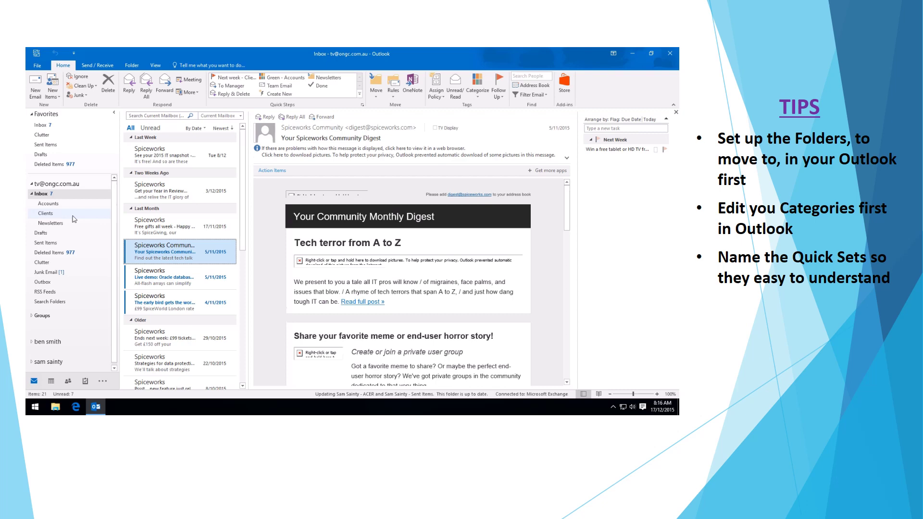
click(46, 214)
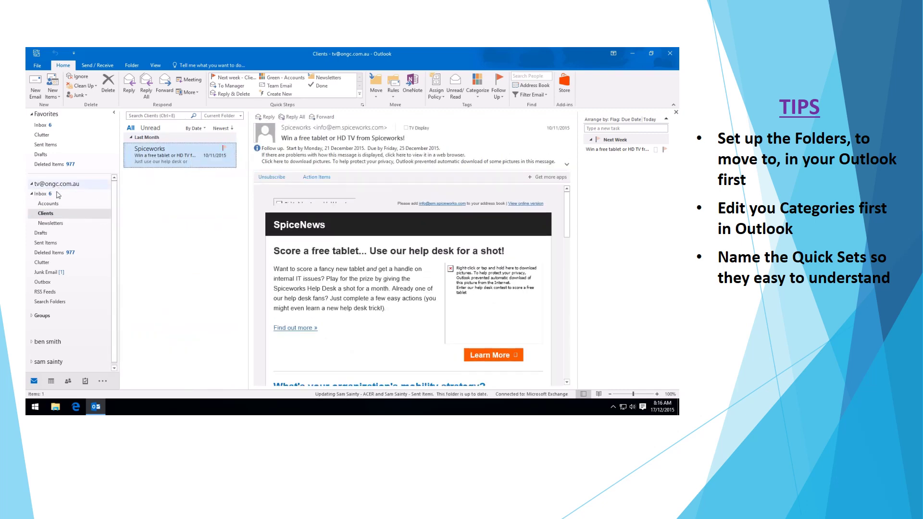
click(41, 193)
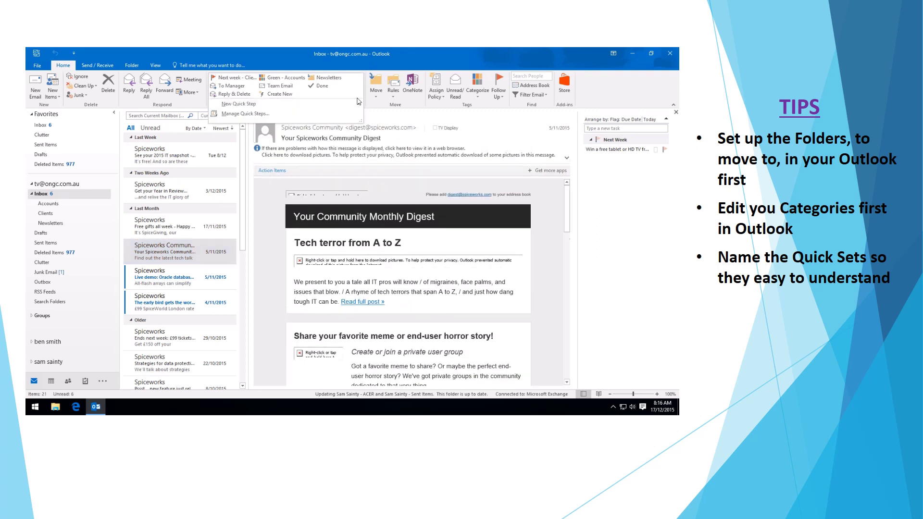
click(361, 99)
mouse_move(238, 103)
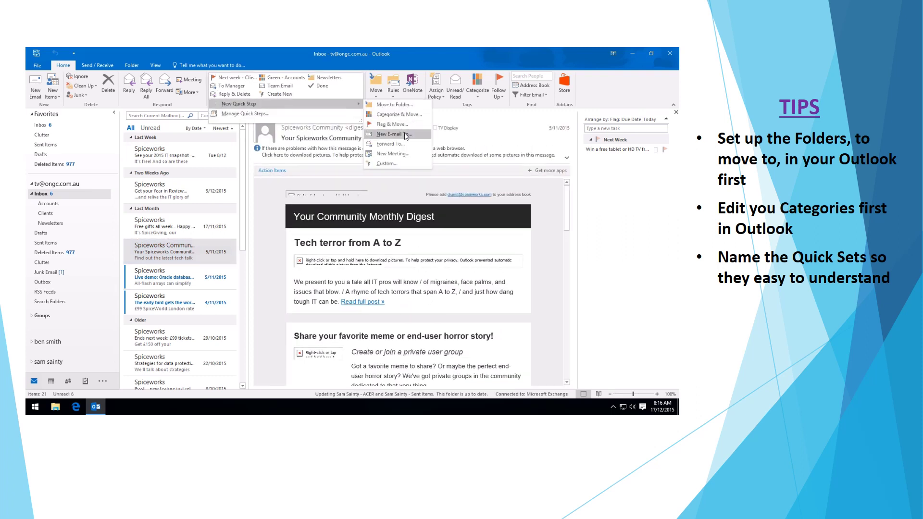
Set up a New E-mail To quick step named All Staff addressed to All Users.
click(405, 135)
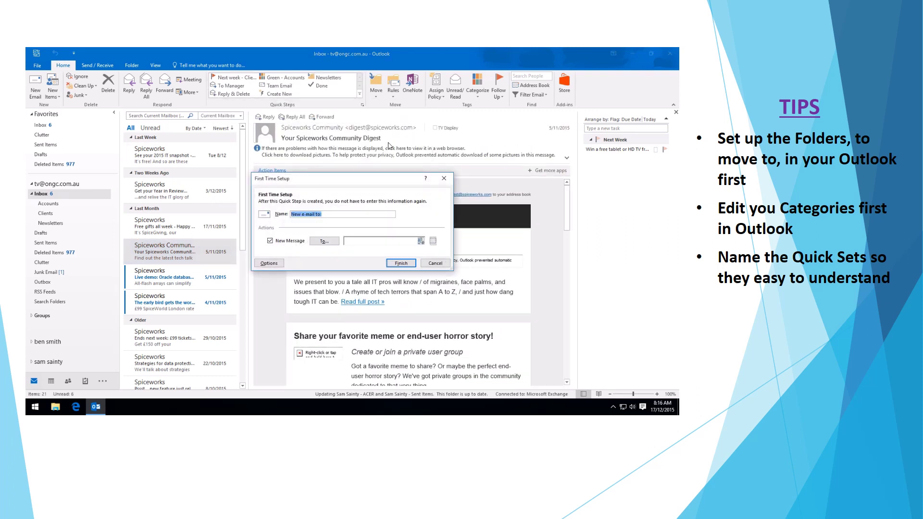
text(All Staff)
click(323, 240)
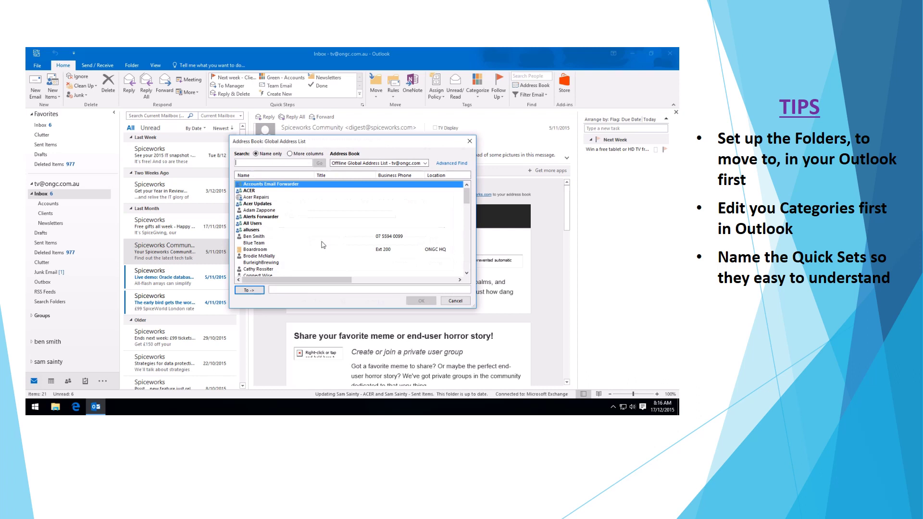
double_click(262, 224)
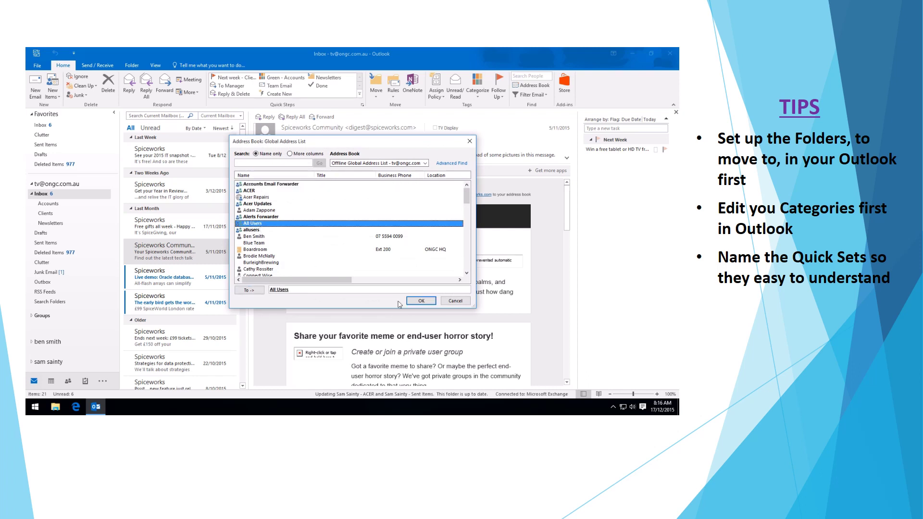
click(422, 301)
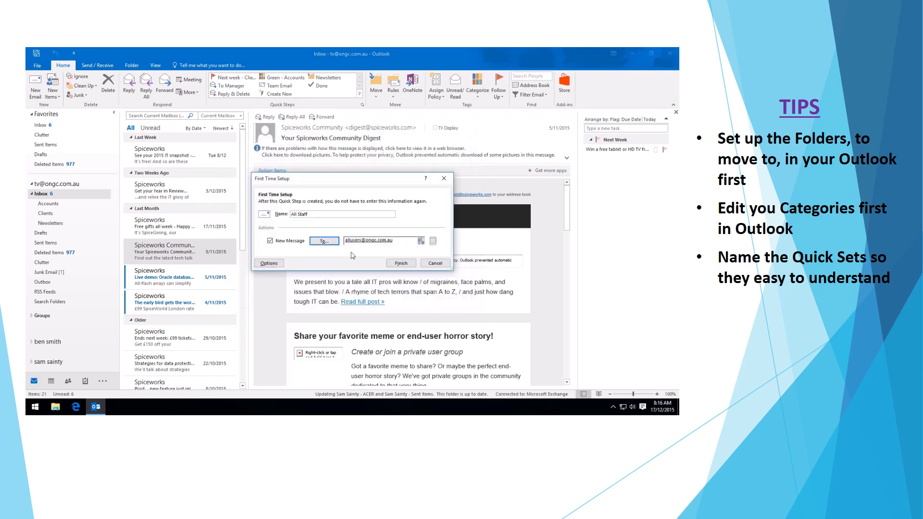
Save the All Staff quick step, test it with a new message, then close that message.
click(401, 263)
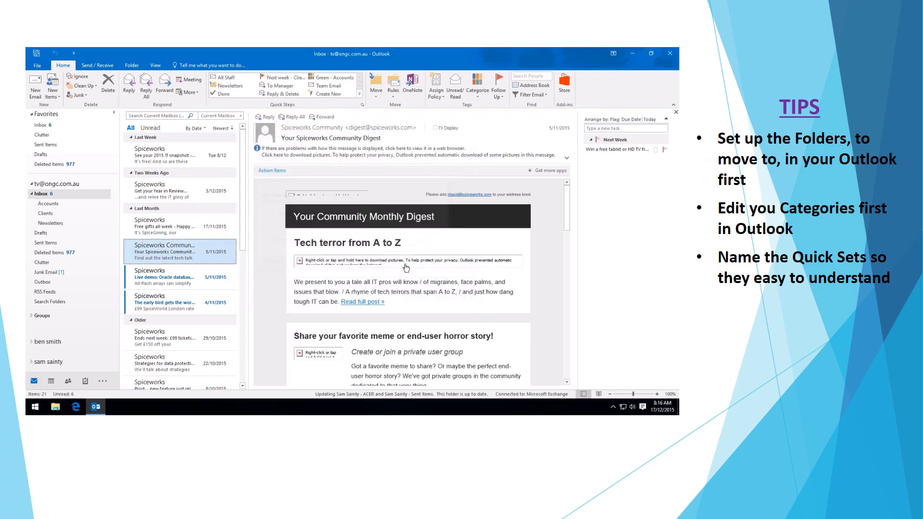
click(226, 77)
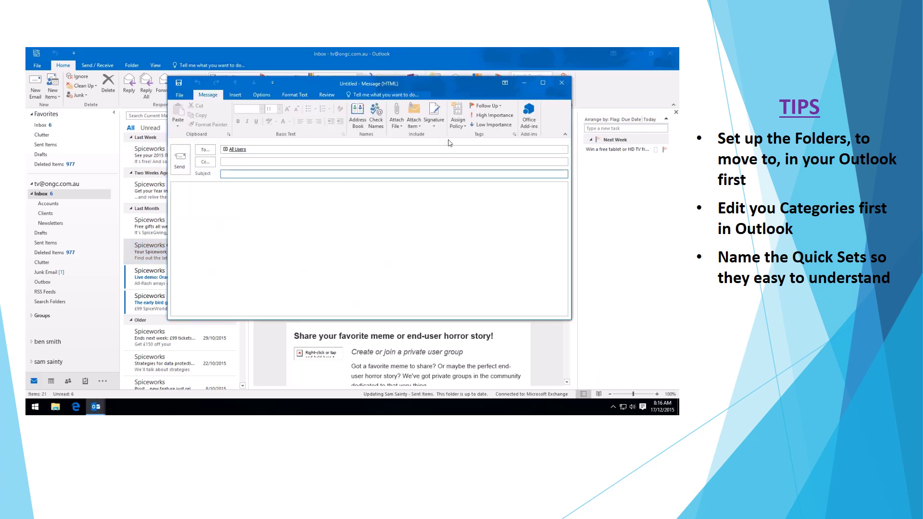
click(563, 84)
Create a Forward To quick step named Personal that forwards to the suggested demo address.
click(360, 95)
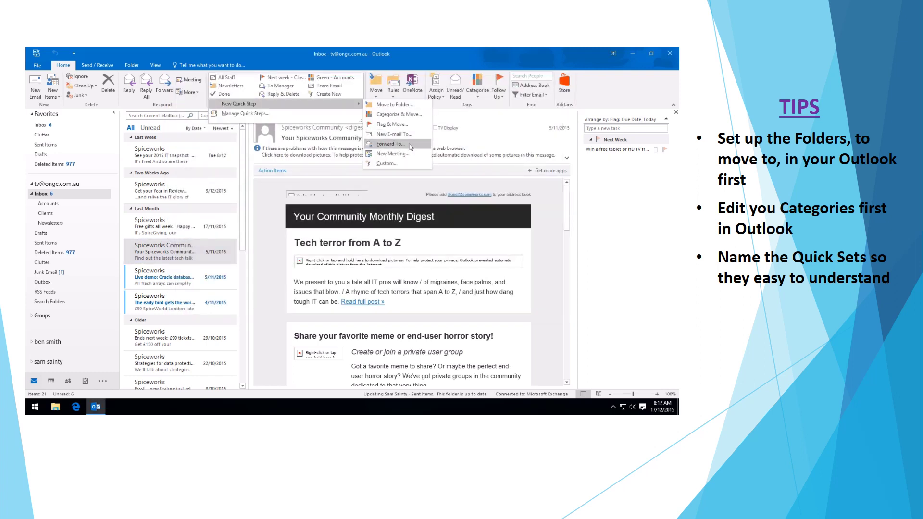
click(390, 144)
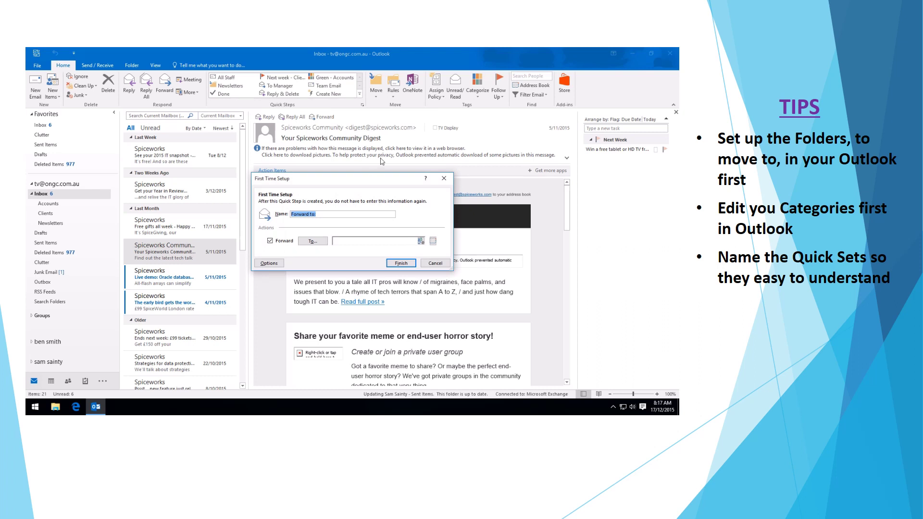
text(B)
key(BackSpace)
key(BackSpace)
key(BackSpace)
text(P)
click(382, 241)
text(email@demo.com)
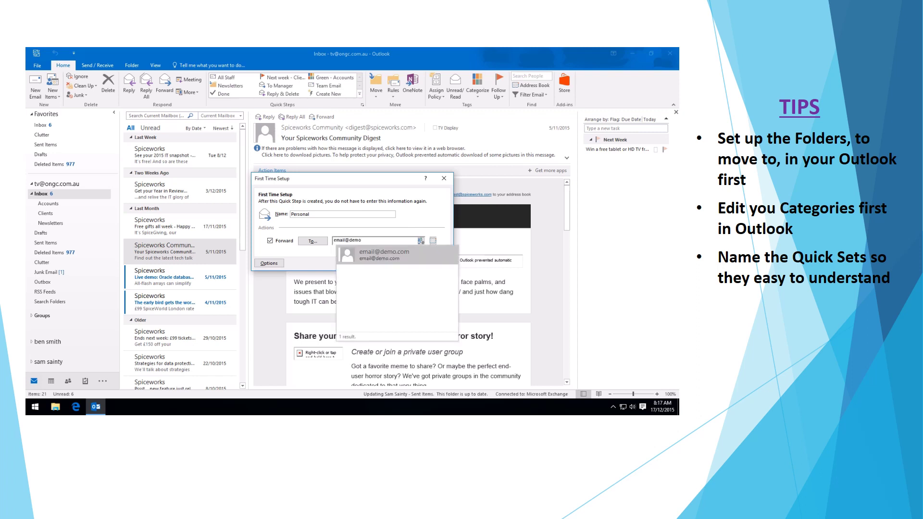
click(383, 256)
Finish Personal, forward the Oracle webinar message with it, then close the forward without saving.
click(402, 264)
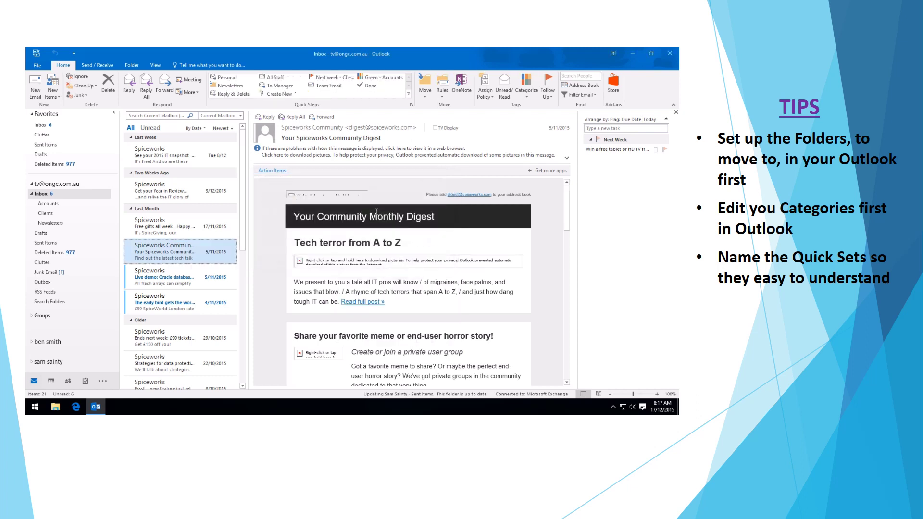
click(169, 280)
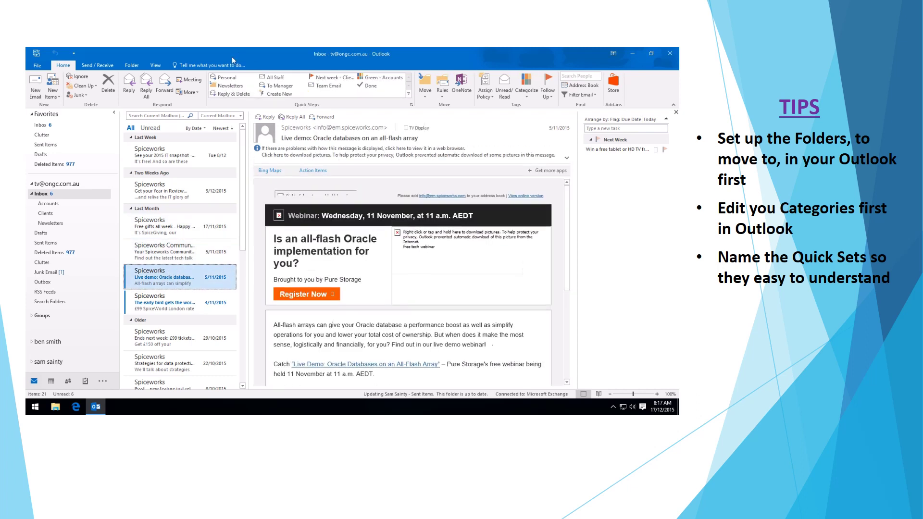
click(229, 79)
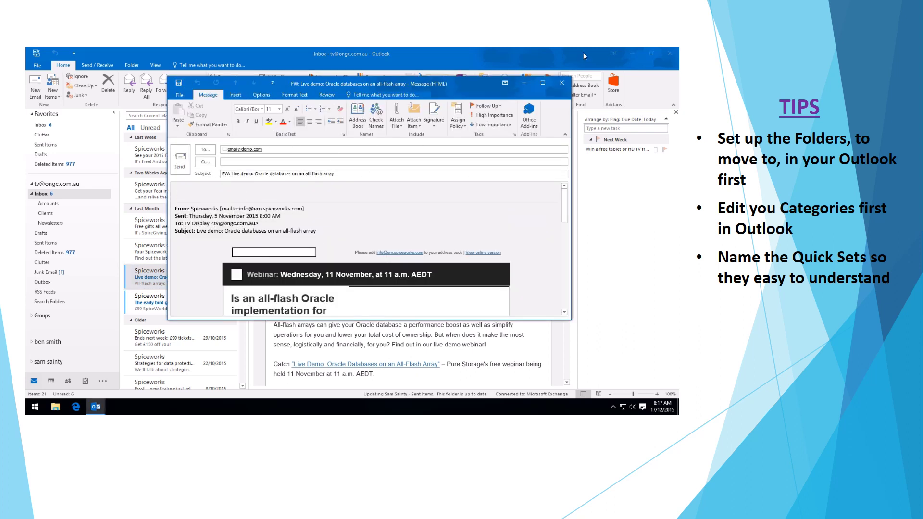
click(562, 84)
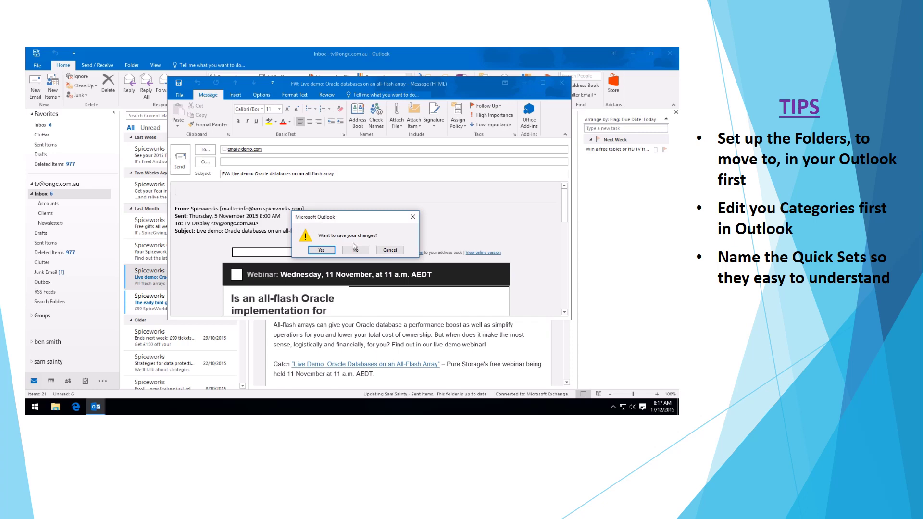
click(356, 249)
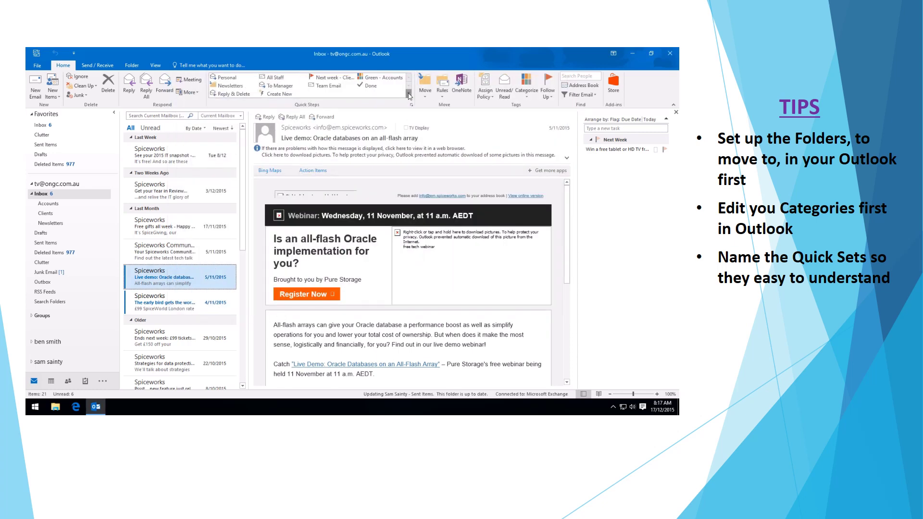
Create a New Meeting Quick Step named Team Leaders inviting Demo, Demo 2 and Demo Manager.
click(409, 94)
mouse_move(239, 104)
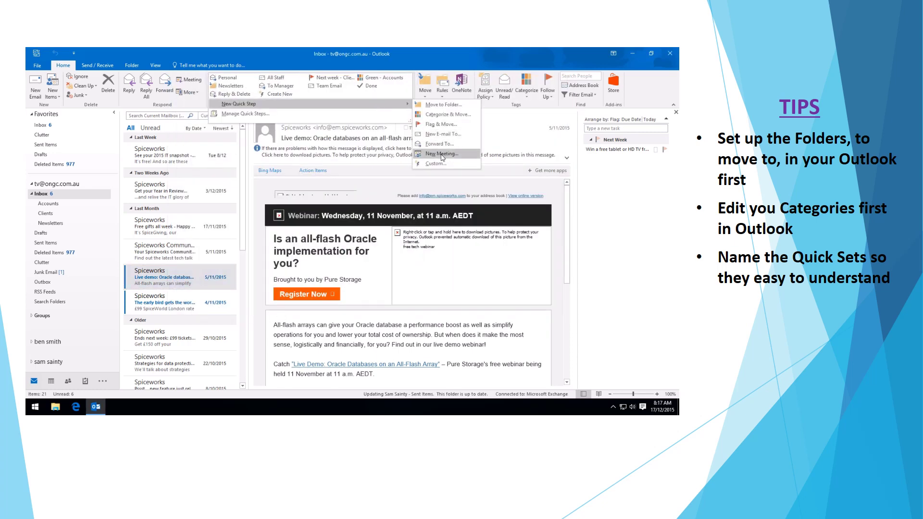
click(442, 154)
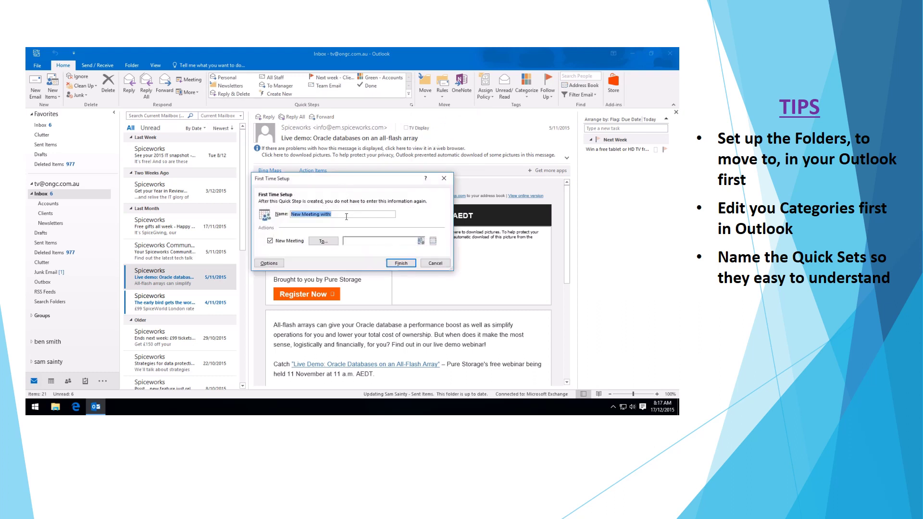
text(Team Leaders)
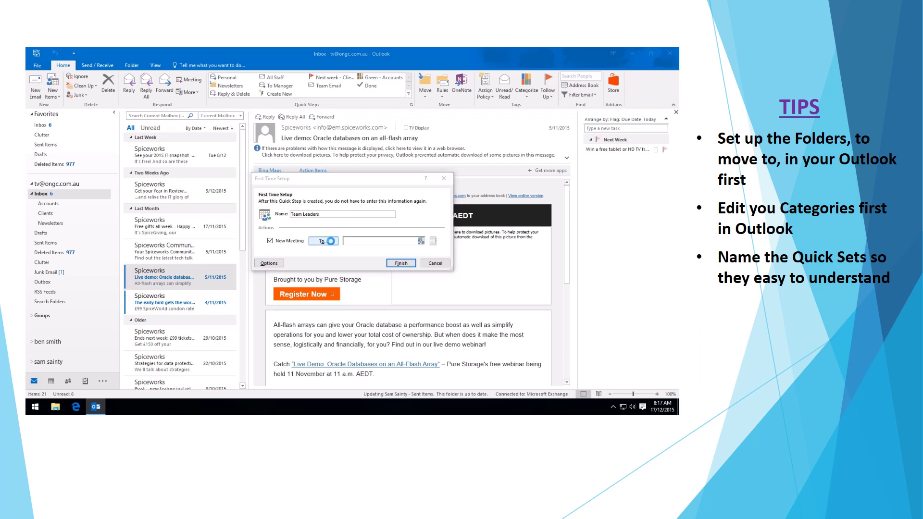
click(323, 241)
scroll(269, 242, down, 3)
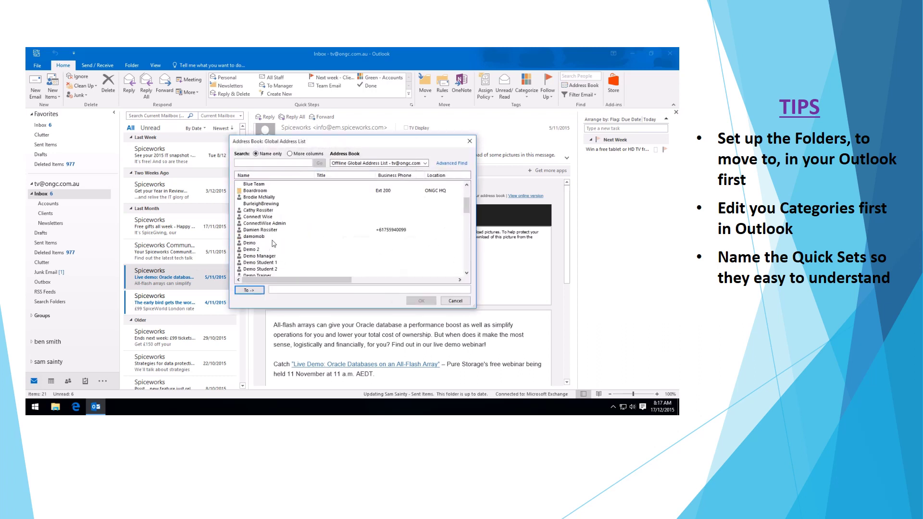
click(254, 243)
double_click(255, 249)
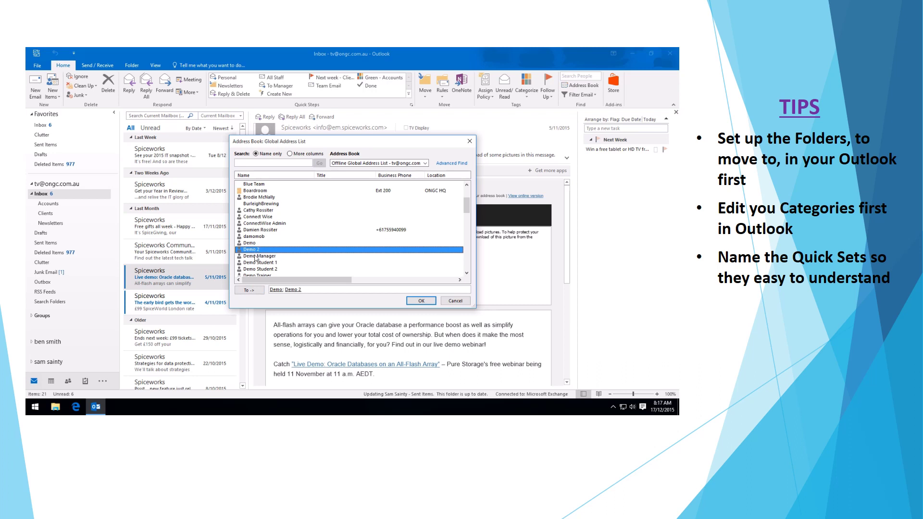
double_click(255, 256)
click(421, 300)
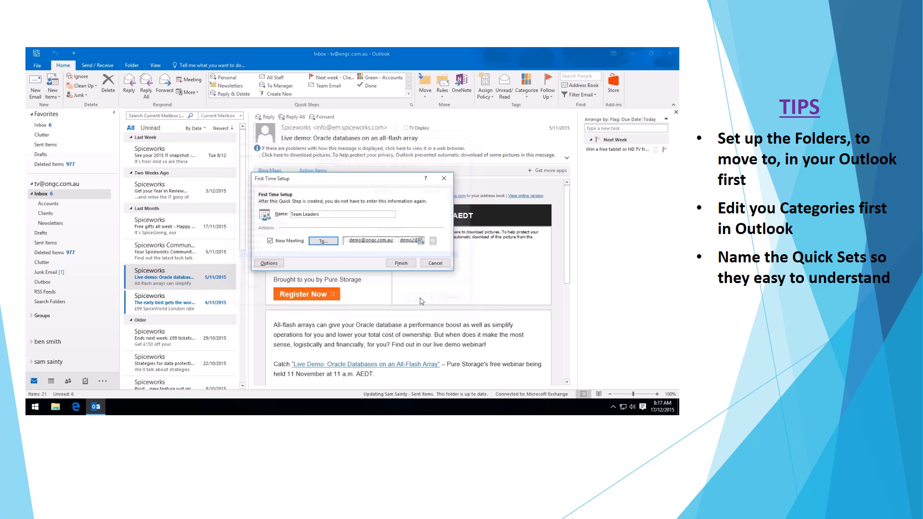
click(402, 265)
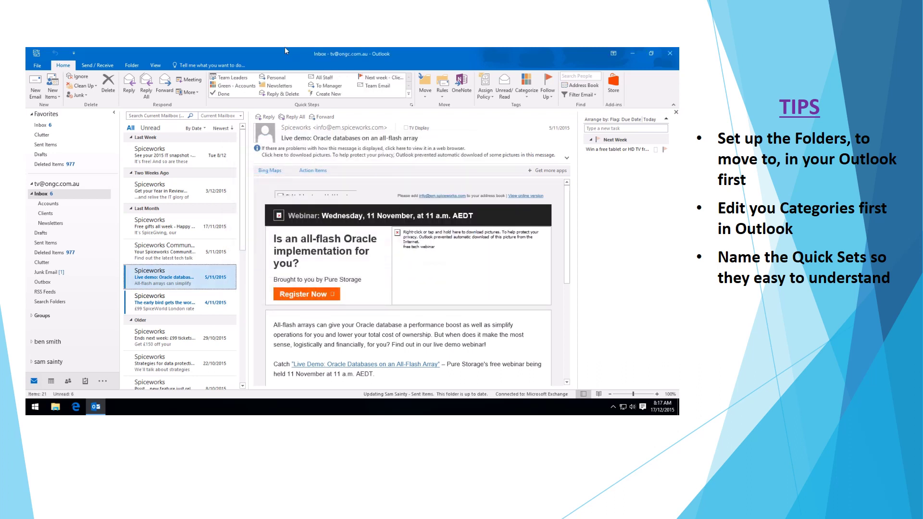
click(236, 78)
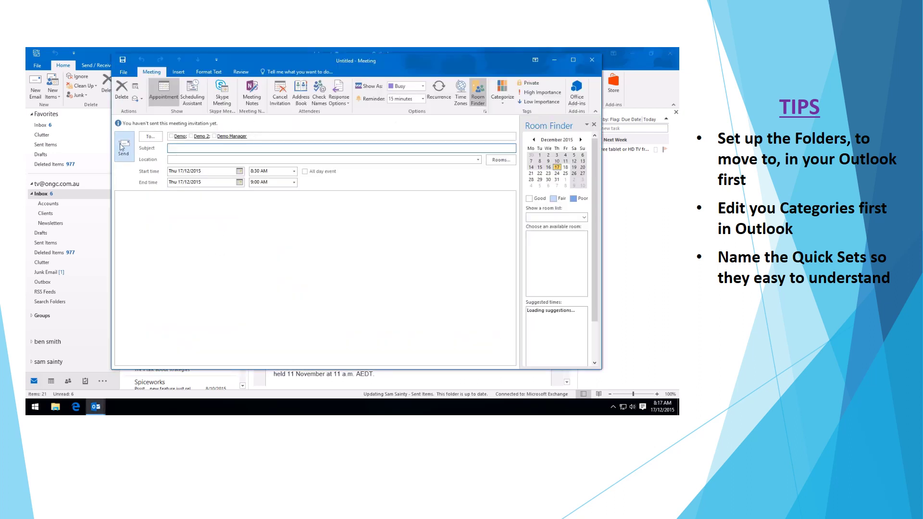
click(592, 62)
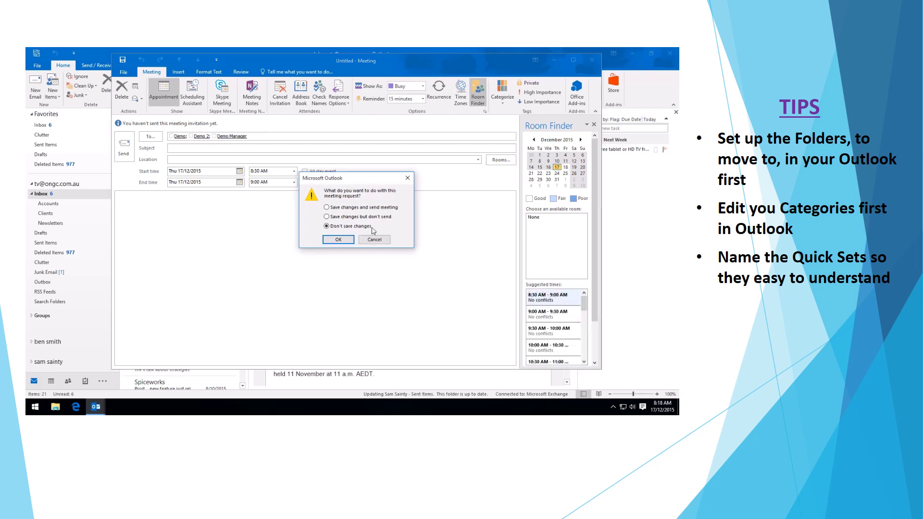
click(326, 226)
click(337, 239)
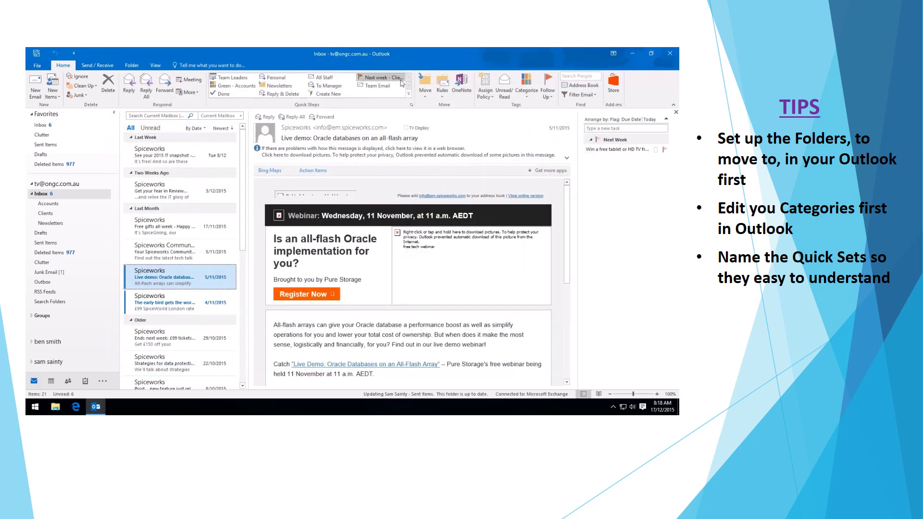
Start a Custom Quick Step, still named My Quick Step with no action chosen.
click(406, 94)
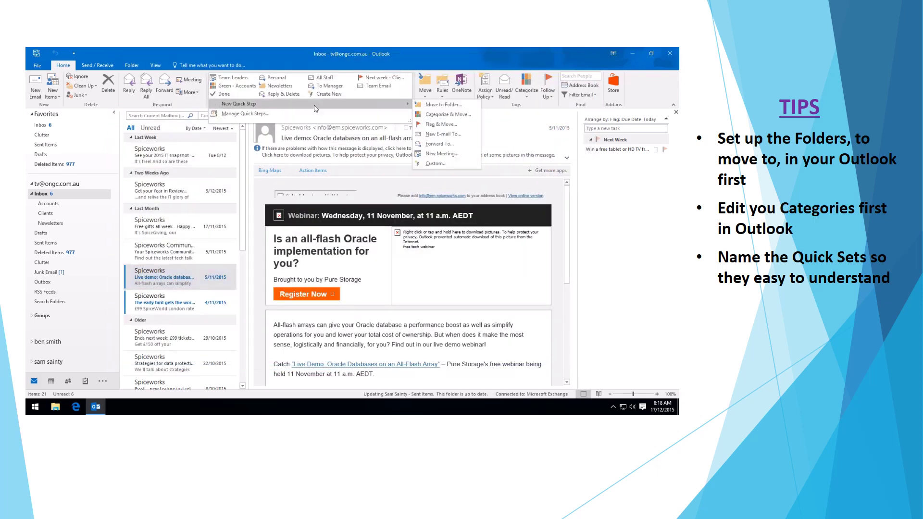
mouse_move(310, 104)
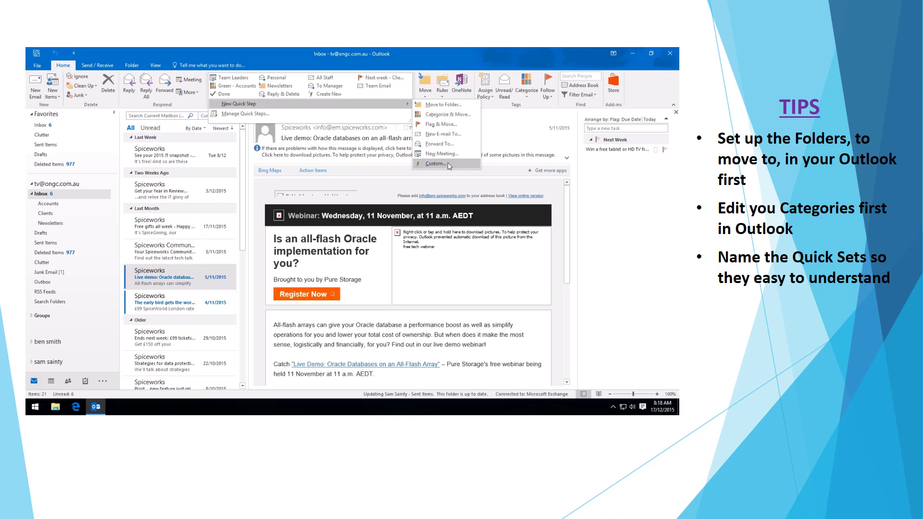
click(451, 166)
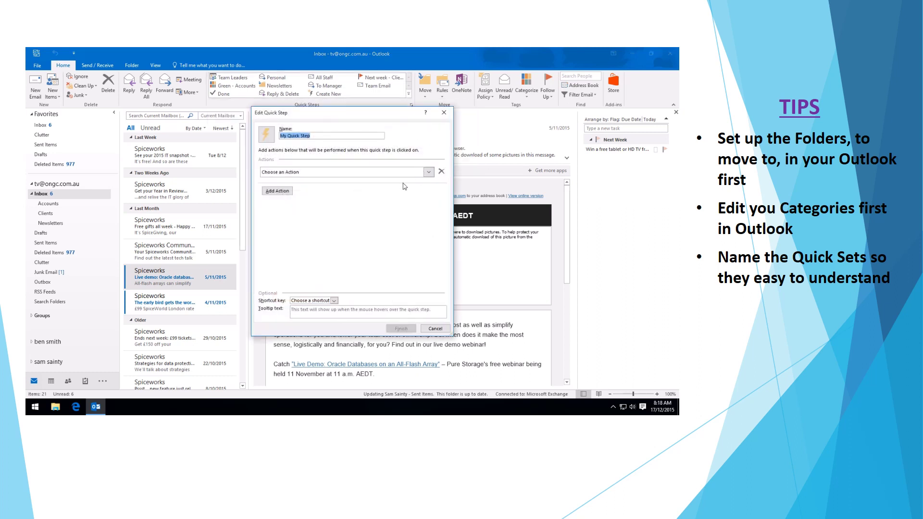